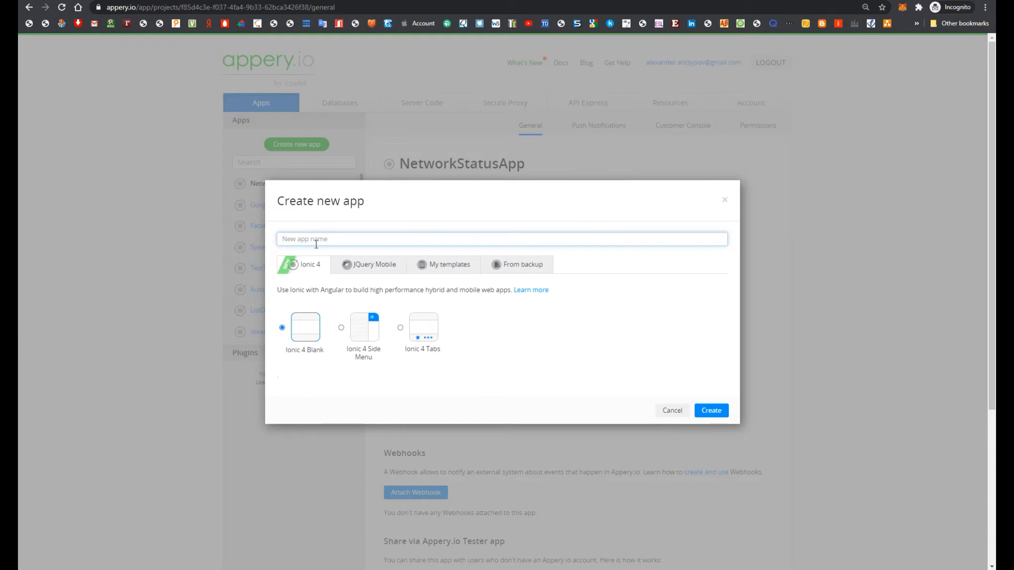
Create an Ionic 4 Blank app named RatingApp and open its Screen1 page.
type("RatingApp")
left_click(718, 414)
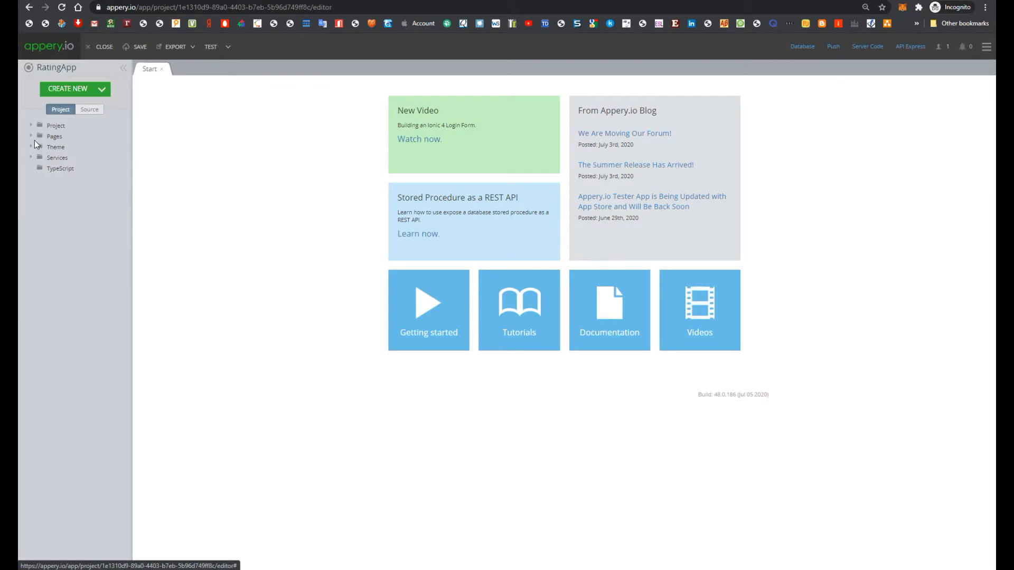
left_click(31, 136)
left_click(64, 157)
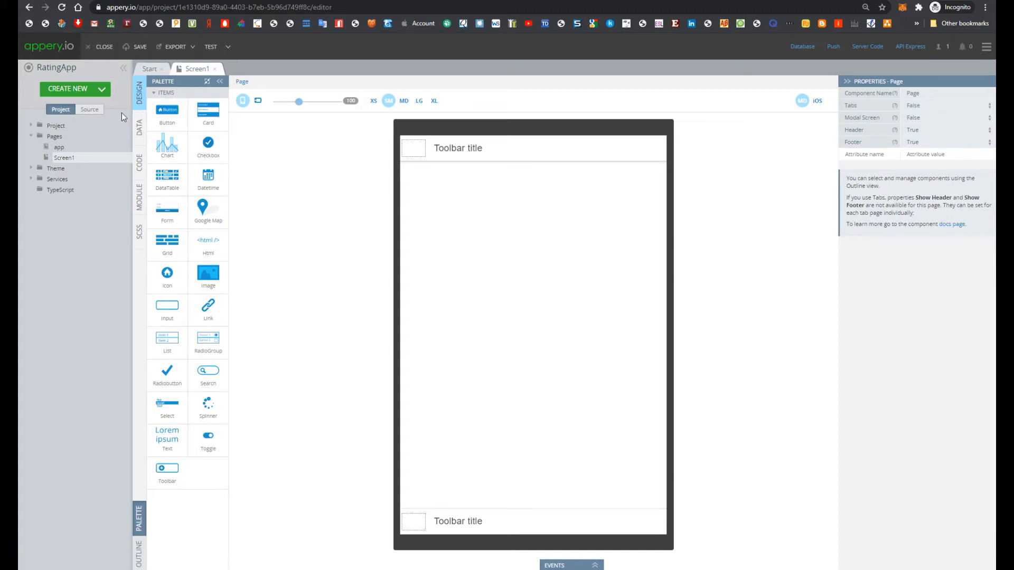
Find the Rating plugin in the plugin catalog by filtering for "ra" and import it into the app.
left_click(100, 89)
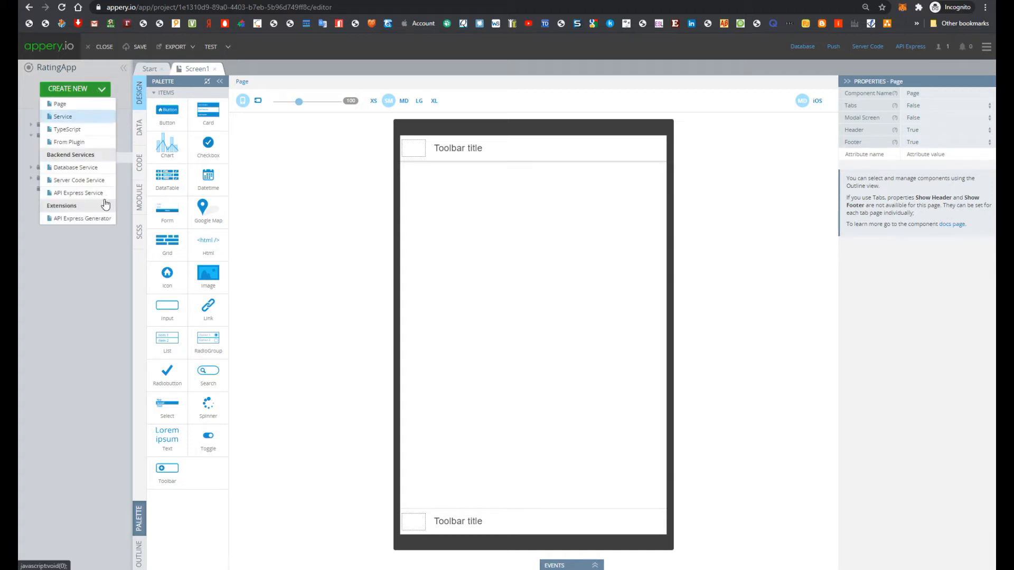
left_click(66, 141)
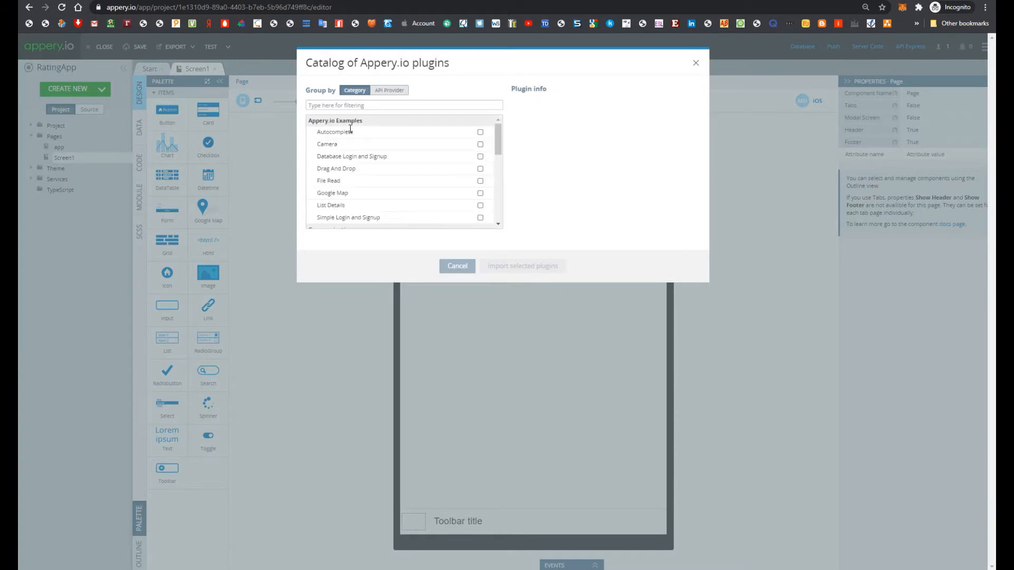
left_click(327, 105)
type("ra")
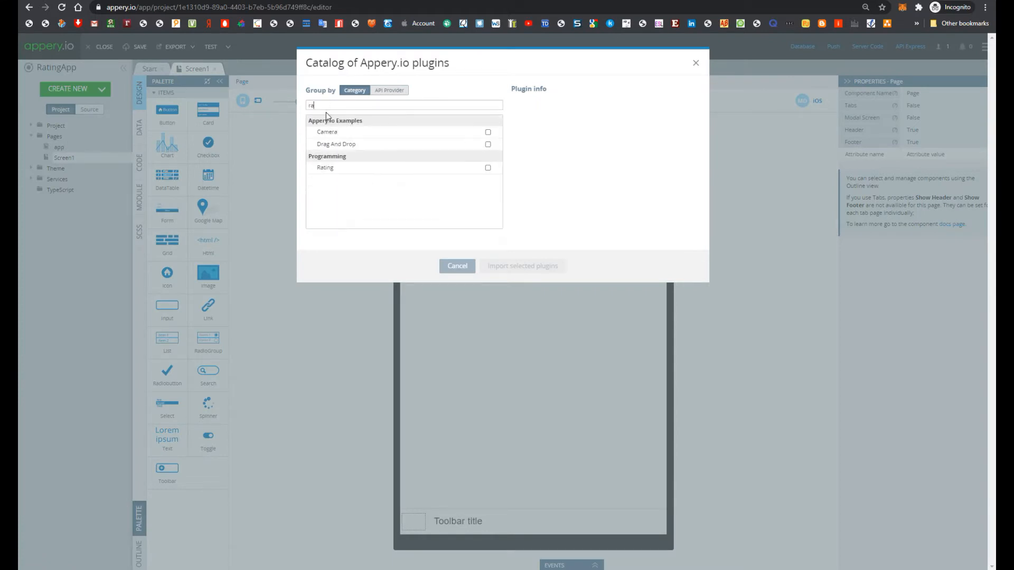
left_click(488, 168)
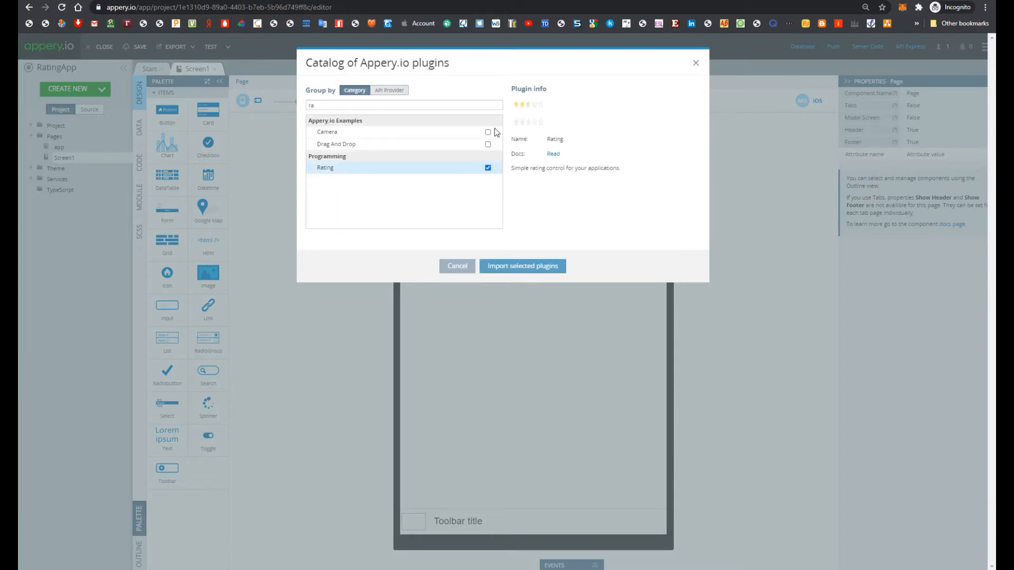
left_click(523, 267)
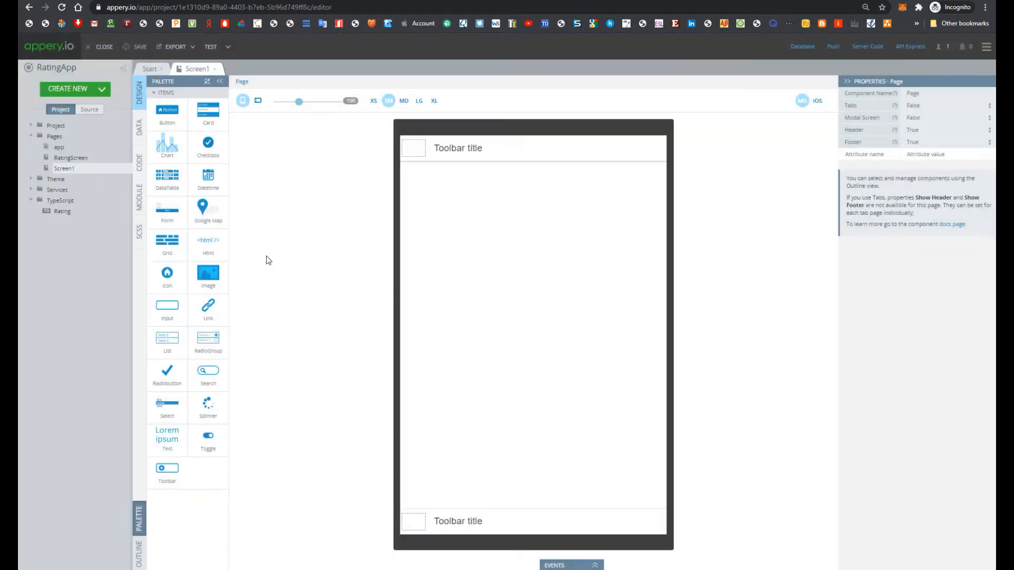
View the imported RatingScreen page, make RatingScreen the default route, and save the app.
left_click(91, 159)
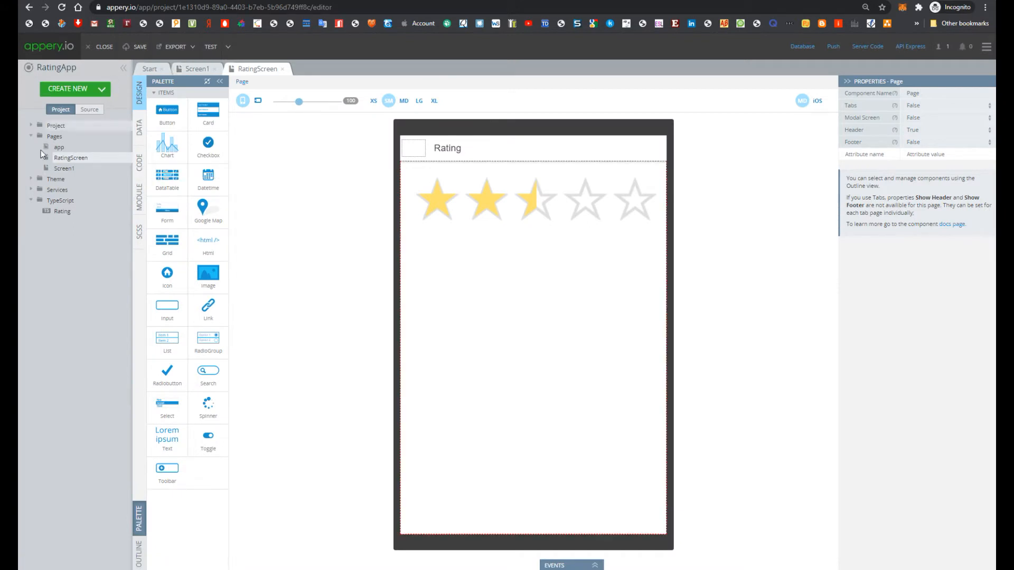
left_click(31, 125)
left_click(64, 158)
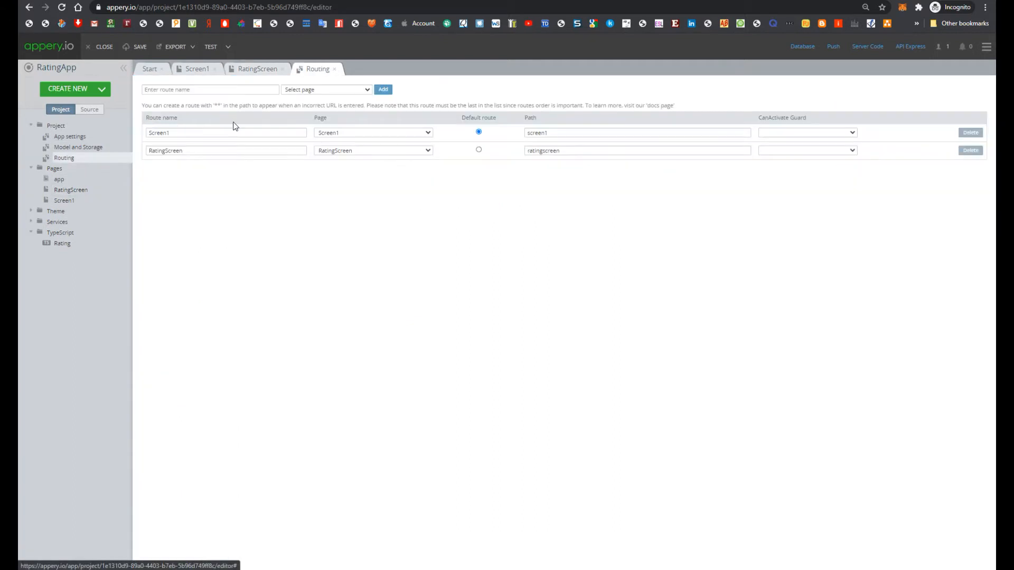
left_click(481, 150)
left_click(137, 49)
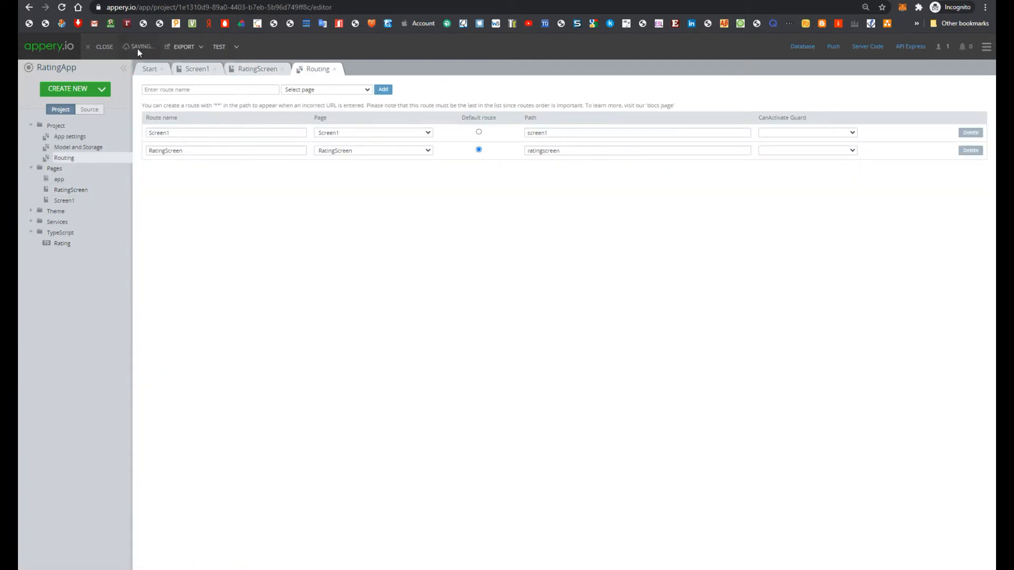
Test the app in the preview by rating with the fifth star, and return to the editor.
left_click(211, 47)
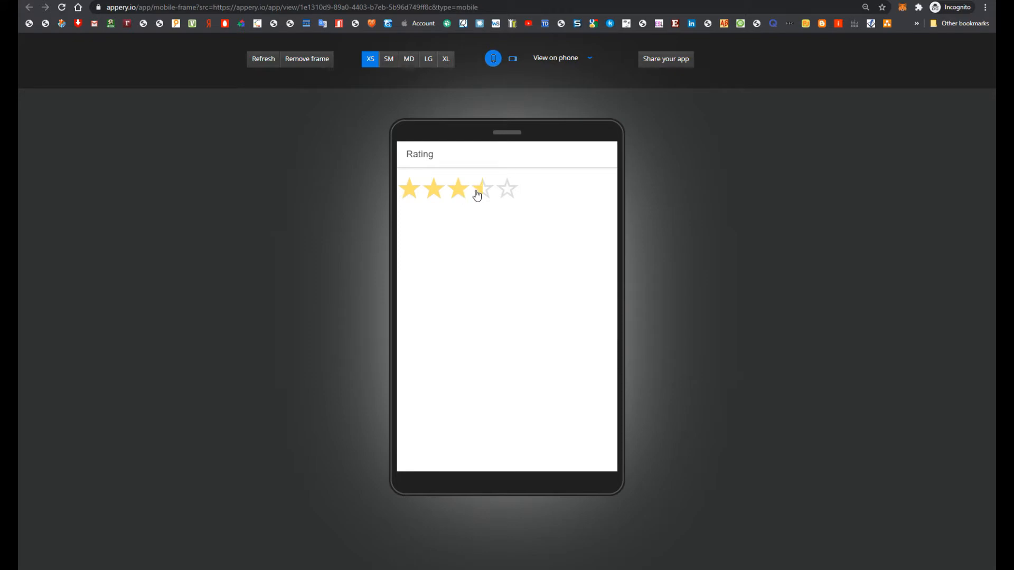
left_click(510, 190)
key("ctrl+shift+Tab")
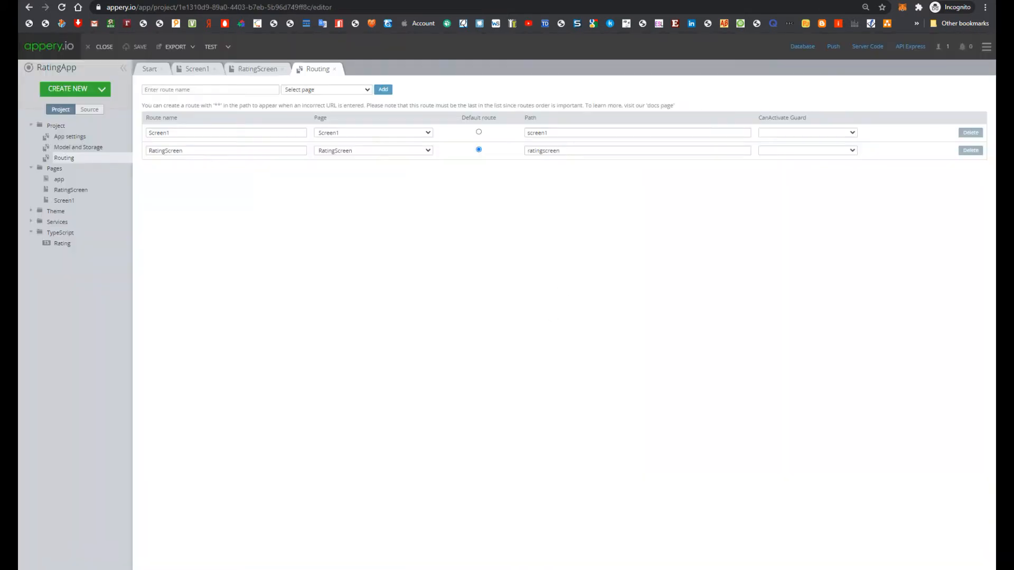
Set emptyIcon of the rating Html component on RatingScreen to the WHITE CIRCLE character copied from the Unicode table.
left_click(120, 194)
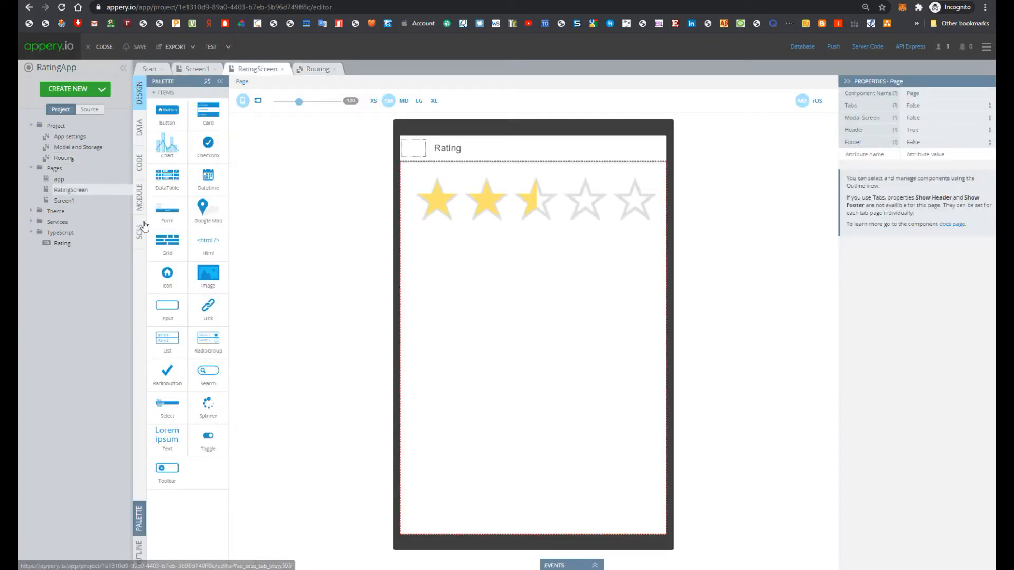
left_click(470, 203)
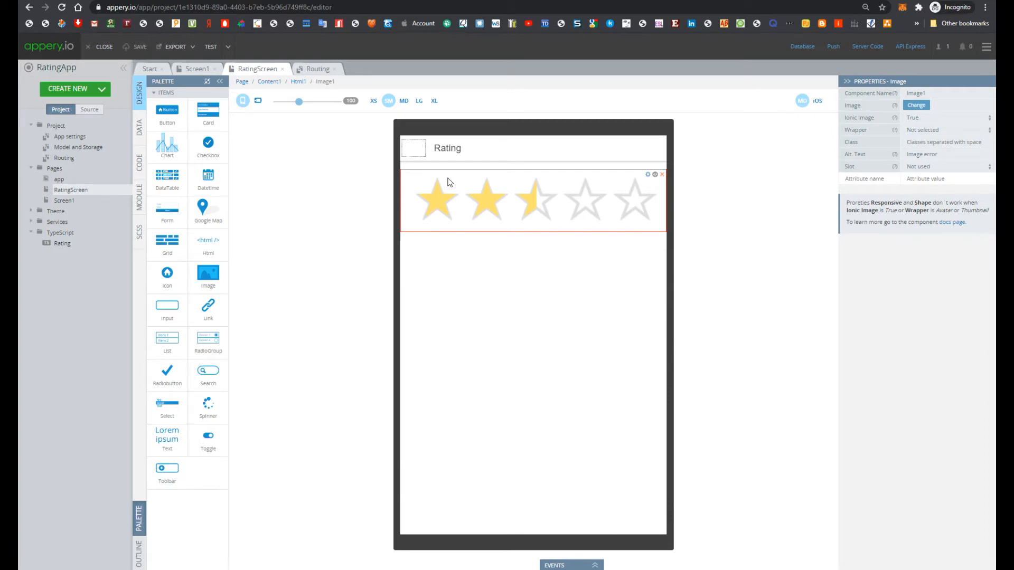
left_click(299, 82)
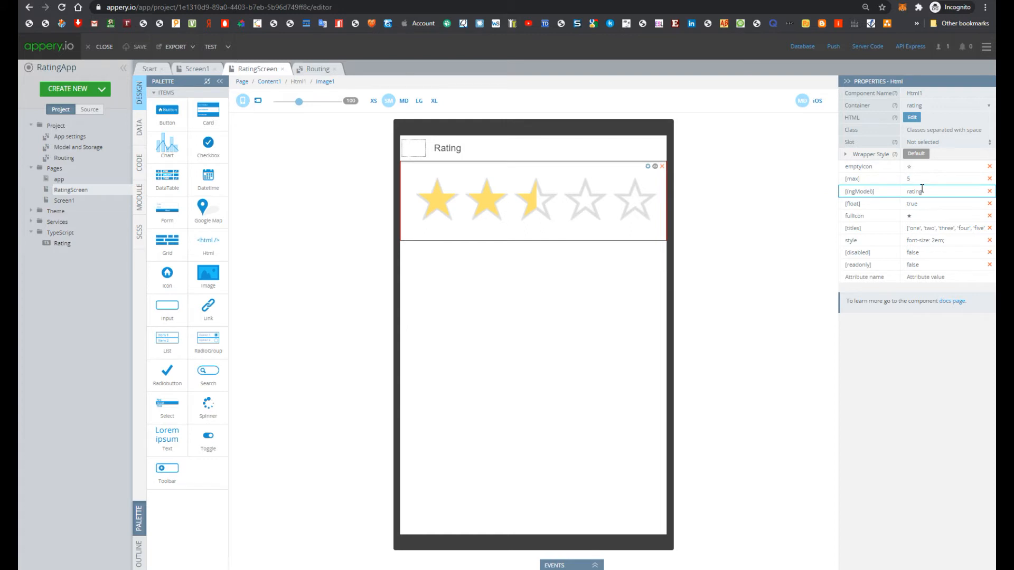
left_click(465, 1)
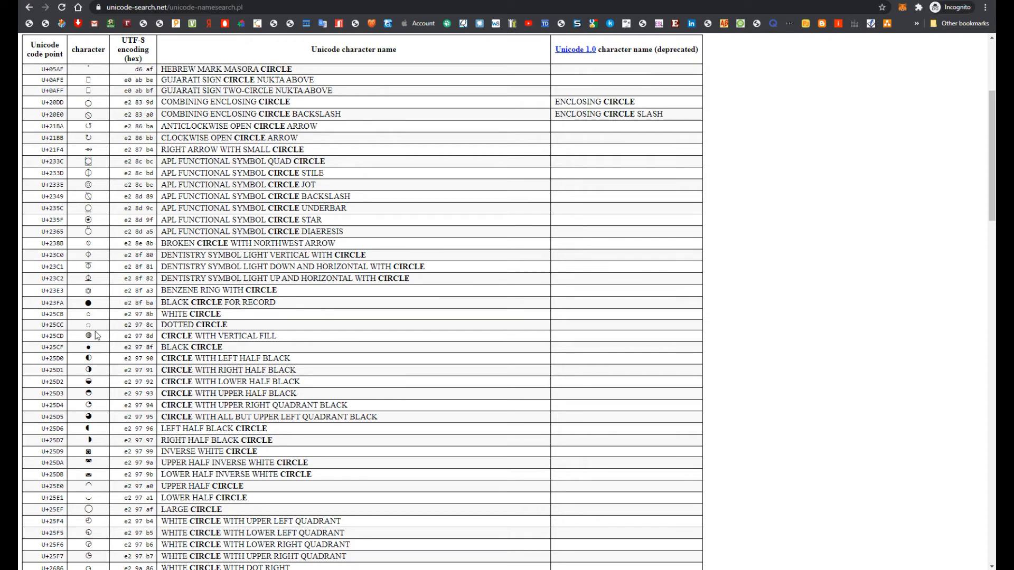
double_click(88, 314)
key("ctrl+c")
key("alt+Tab")
left_click(876, 172)
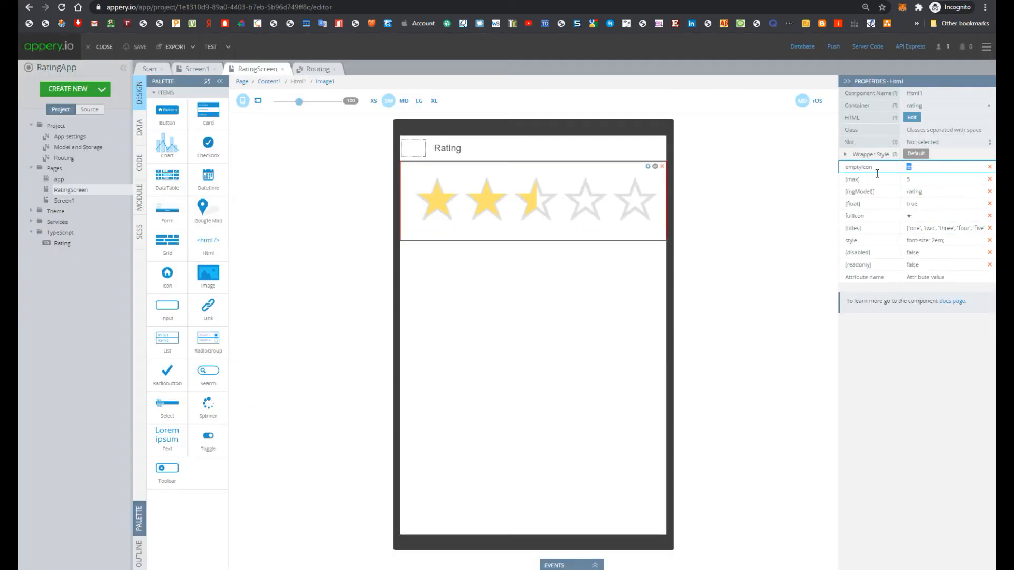
key("ctrl+v")
key("Return")
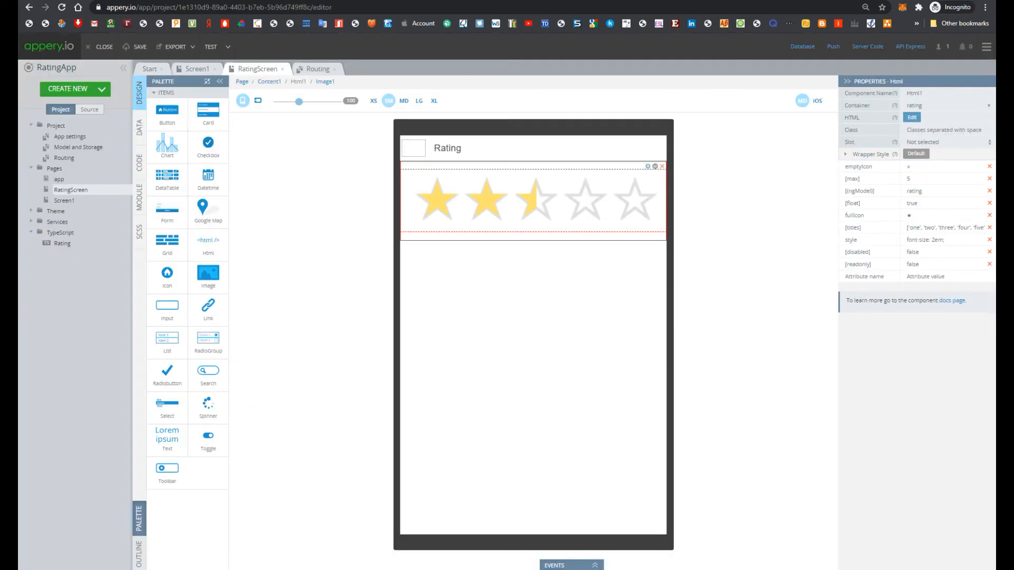
Set the rating component's fullIcon to the BLACK CIRCLE character copied from the Unicode table.
key("alt+Tab")
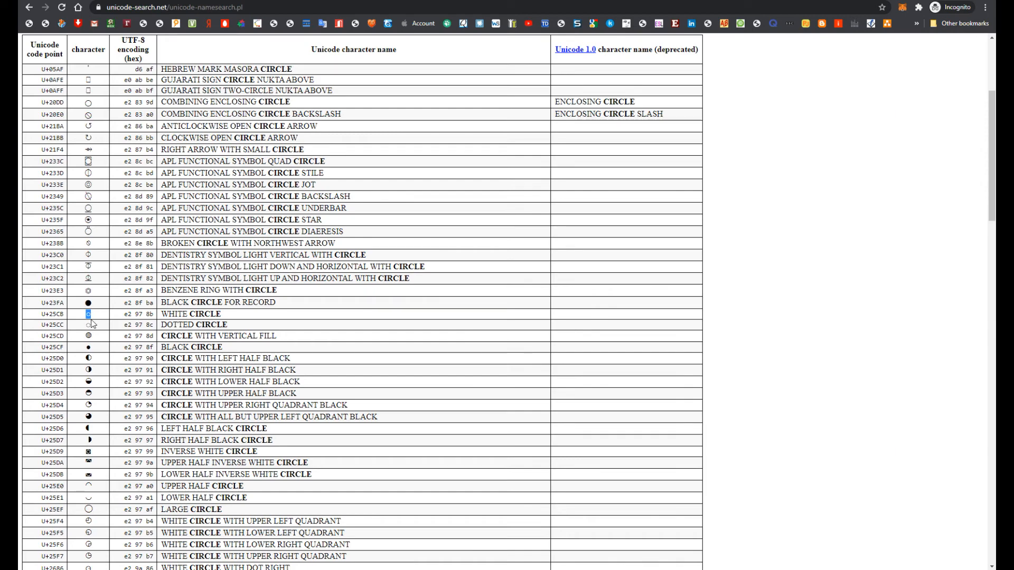
double_click(88, 347)
key("ctrl+c")
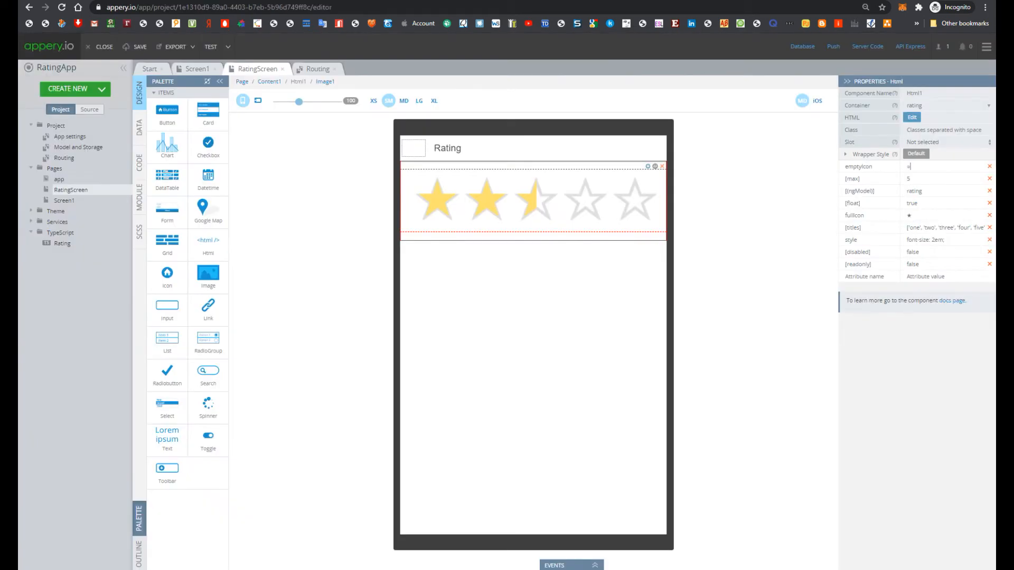
key("alt+Tab")
left_click(934, 215)
key("BackSpace")
key("ctrl+v")
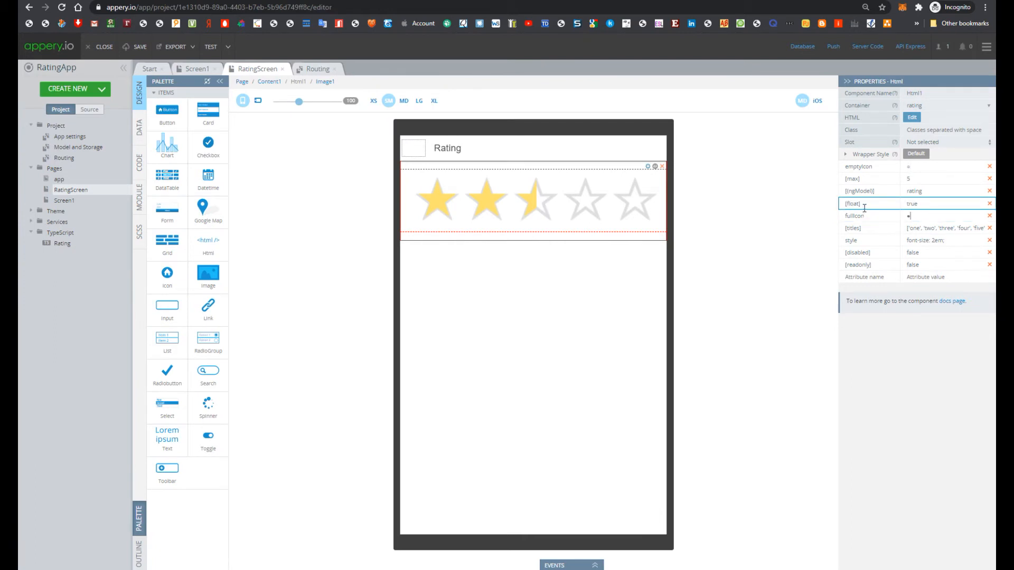
Set the rating component's [max] attribute to 6 and check the modified rating in the app preview.
double_click(908, 178)
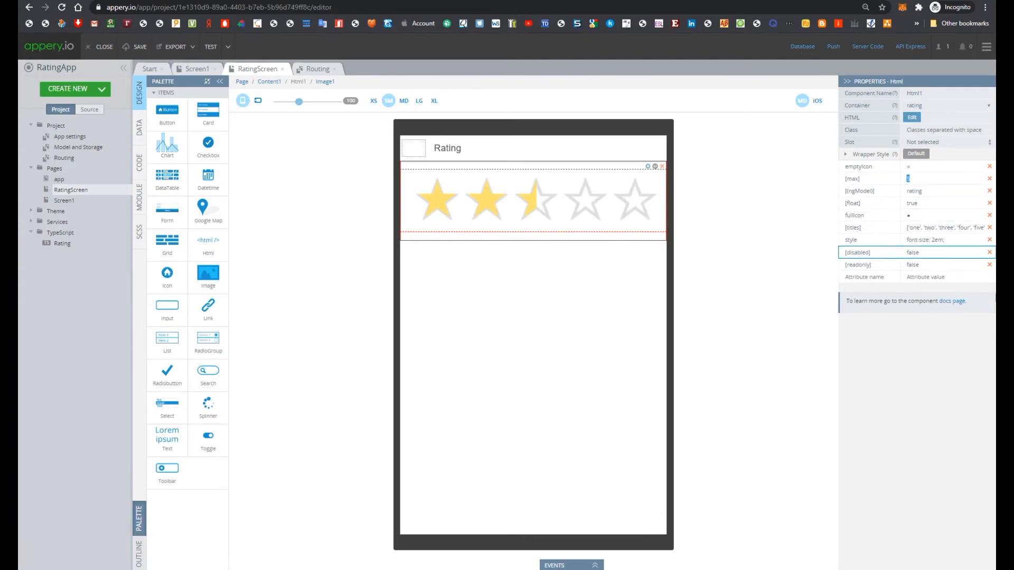
type("6")
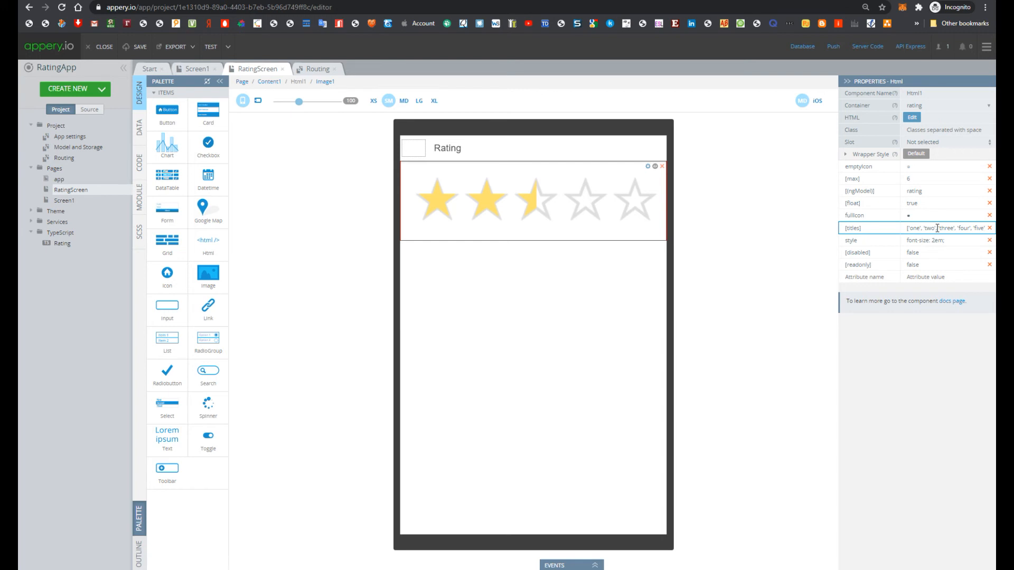
key("Return")
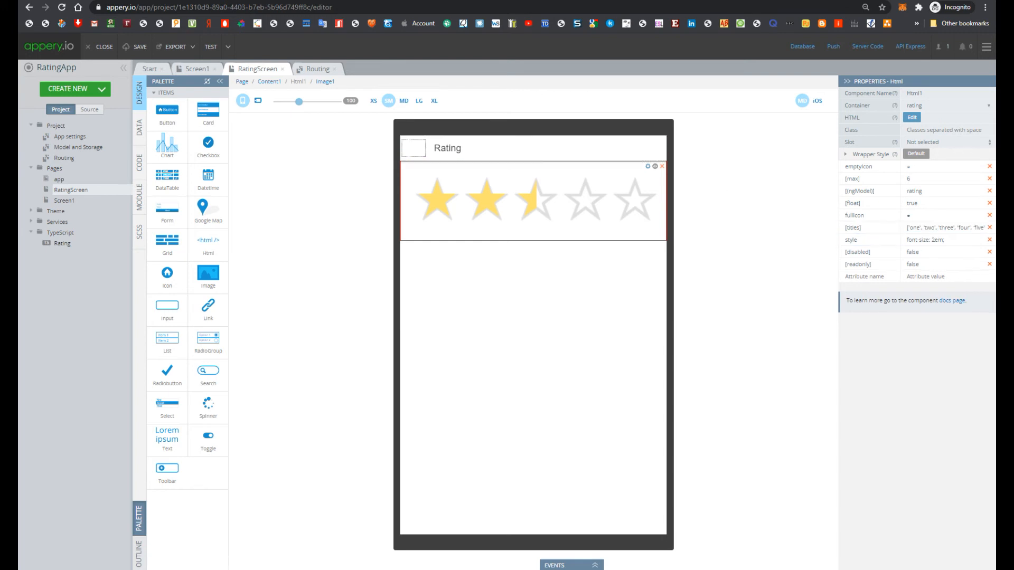
left_click(211, 46)
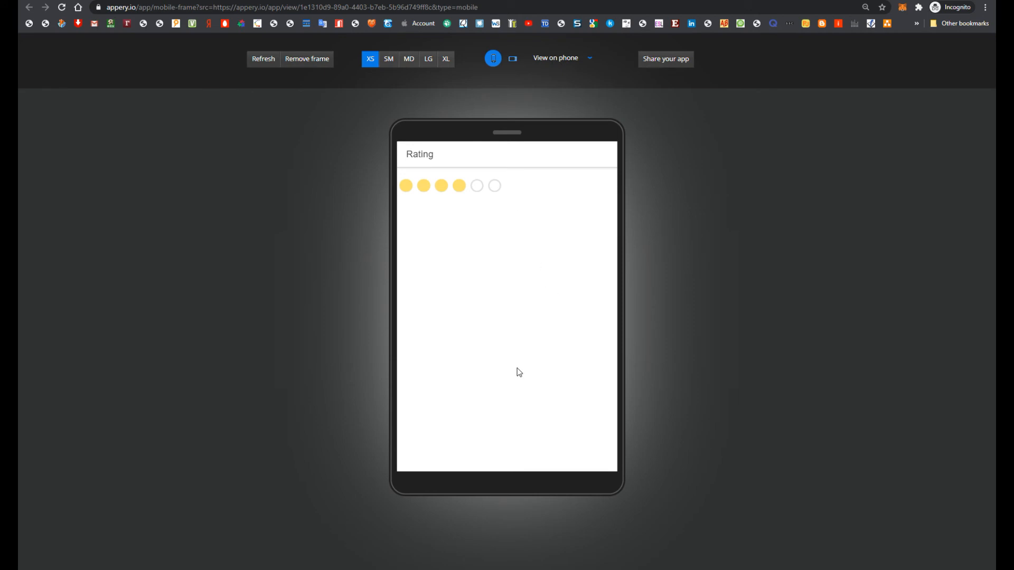
left_click(253, 0)
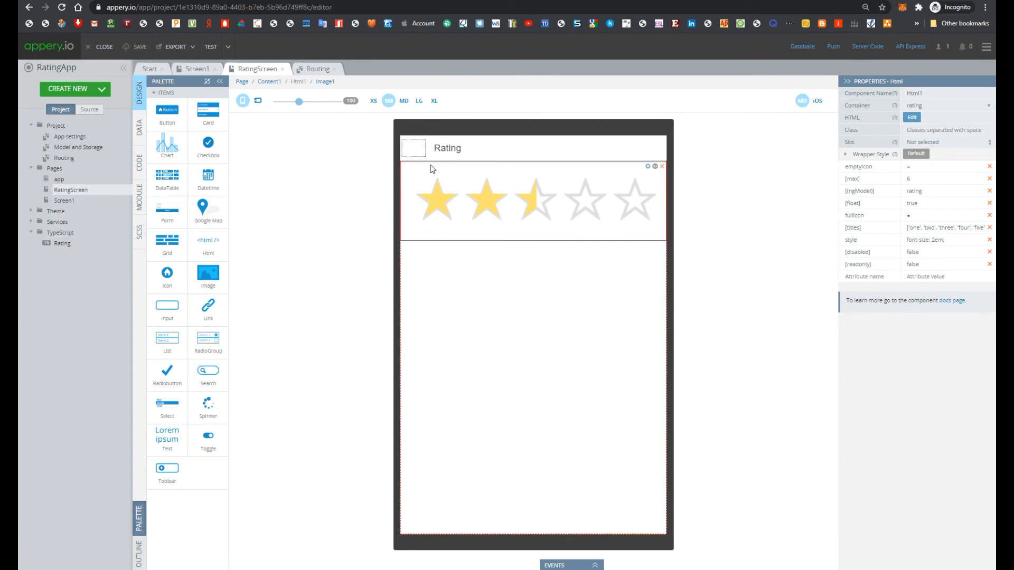
Copy the rating Html component from RatingScreen and paste it into the content area of Screen1.
right_click(610, 171)
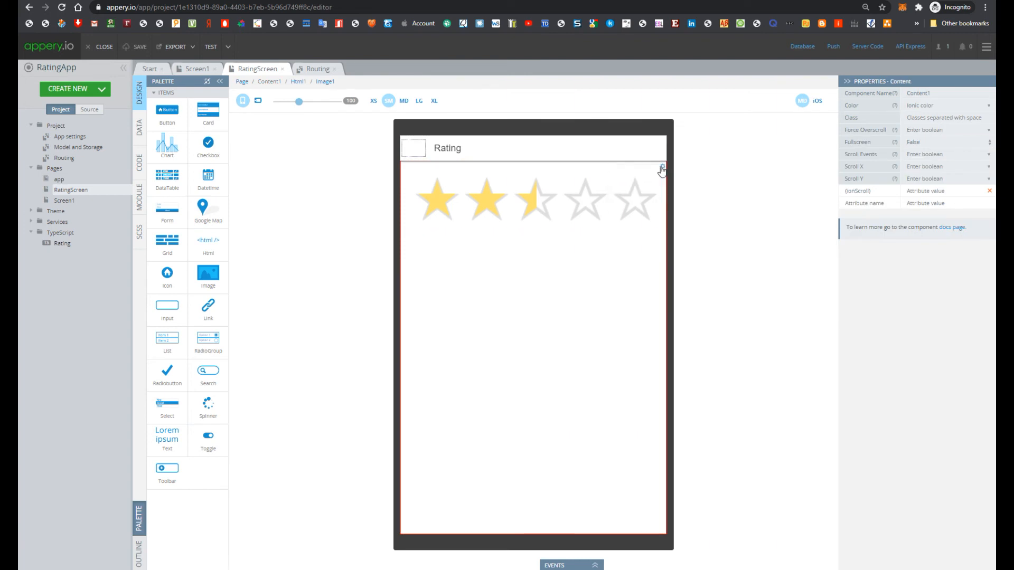
left_click(540, 179)
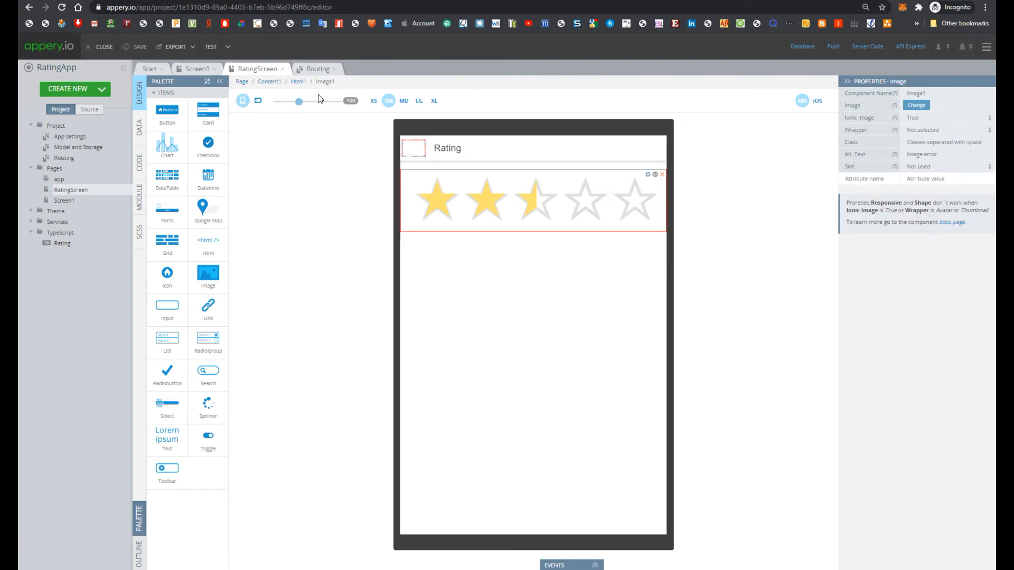
left_click(298, 81)
left_click(647, 167)
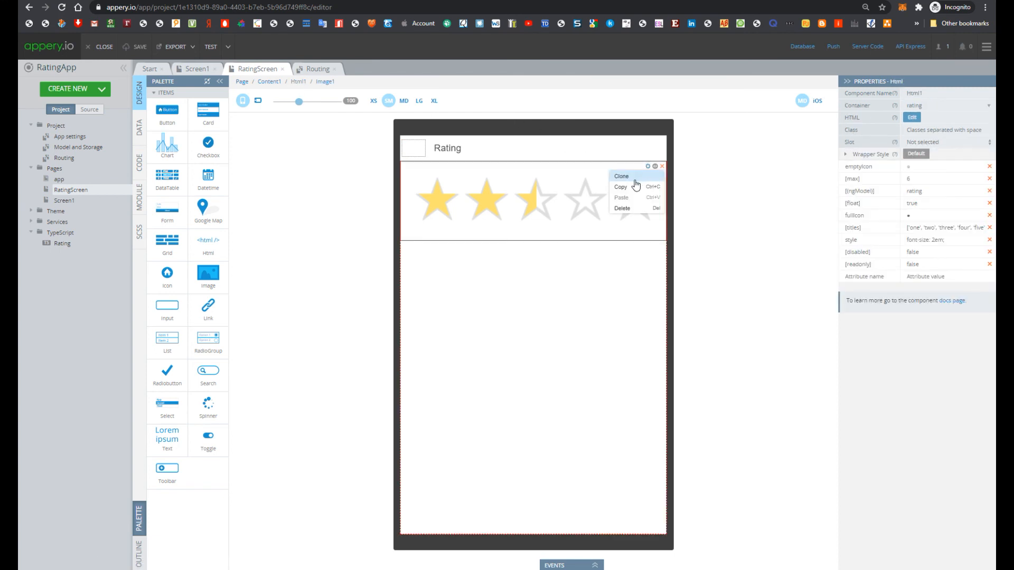
left_click(633, 190)
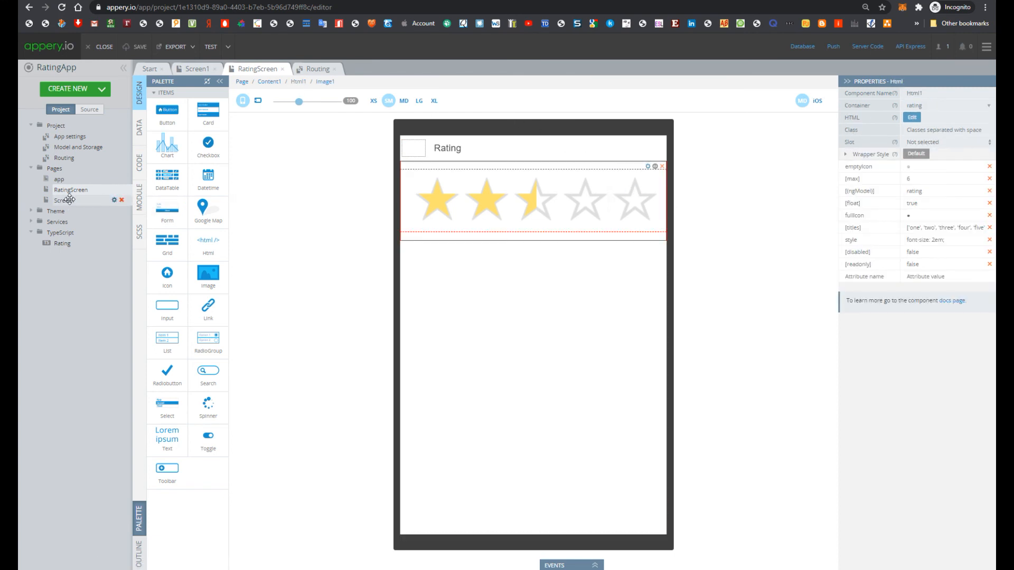
left_click(64, 201)
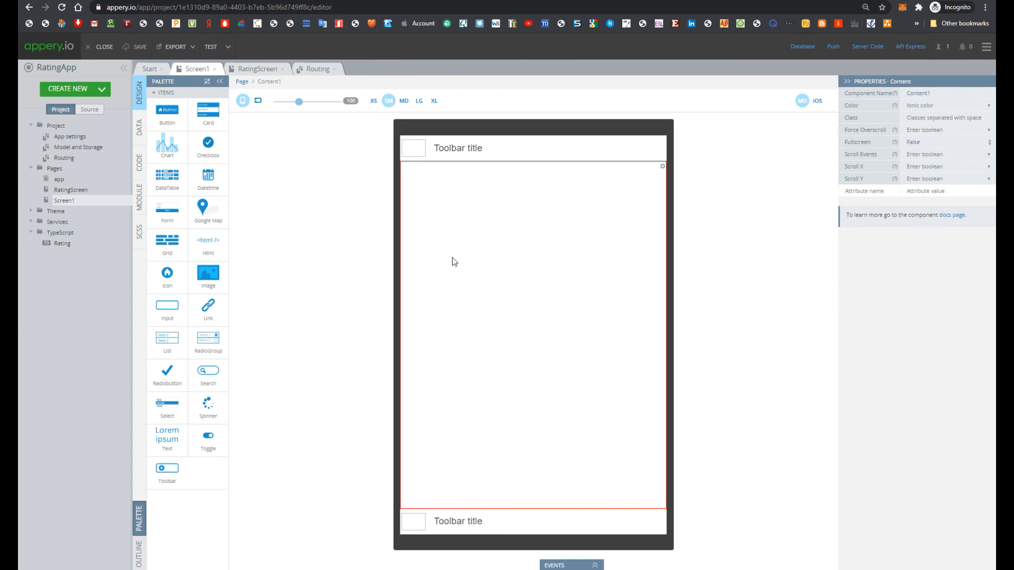
key("ctrl+v")
left_click(631, 219)
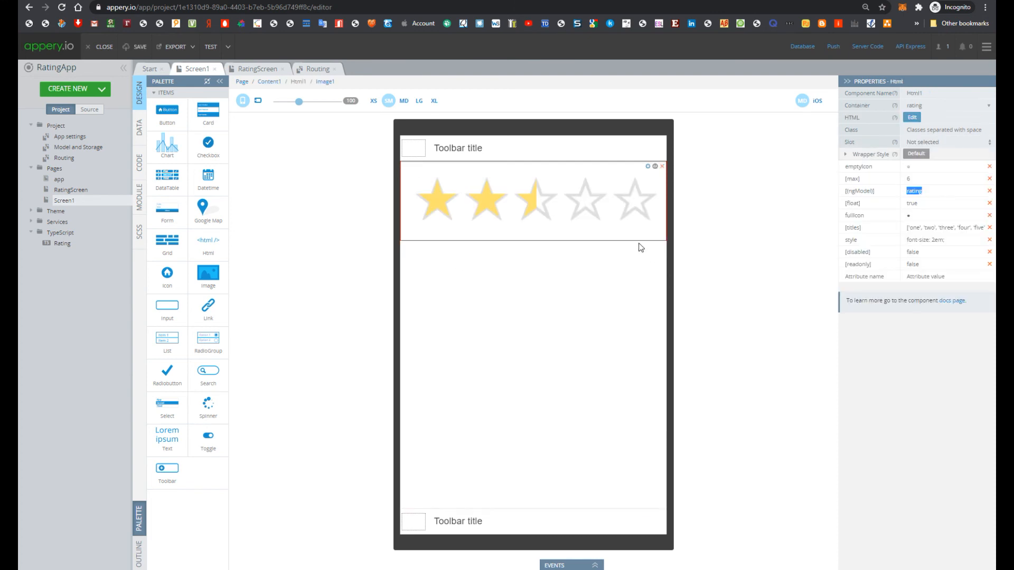
Add a variable named rating of type Number to Screen1's code, matching the component's [(ngModel)] binding.
left_click(943, 194)
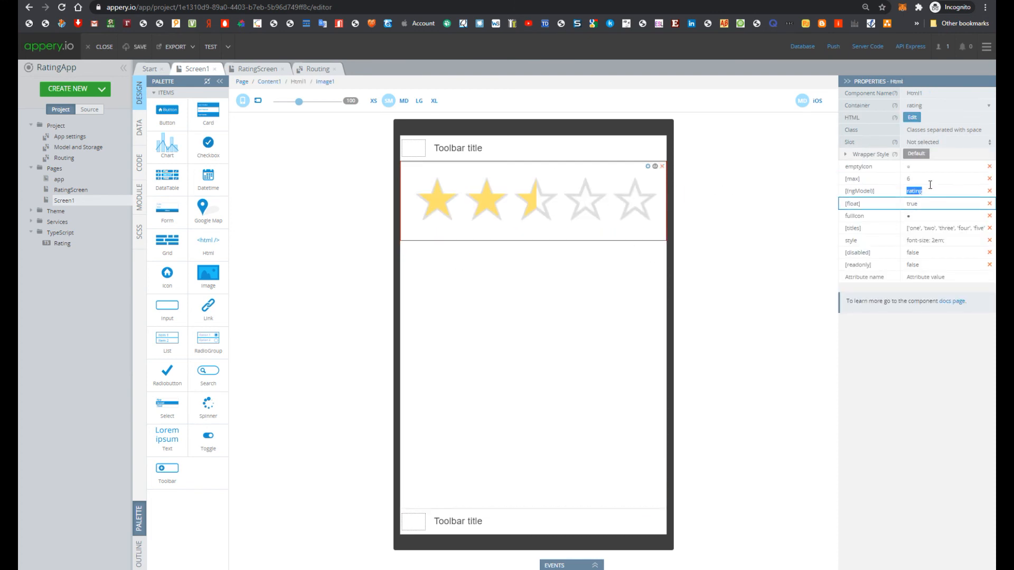
left_click(139, 163)
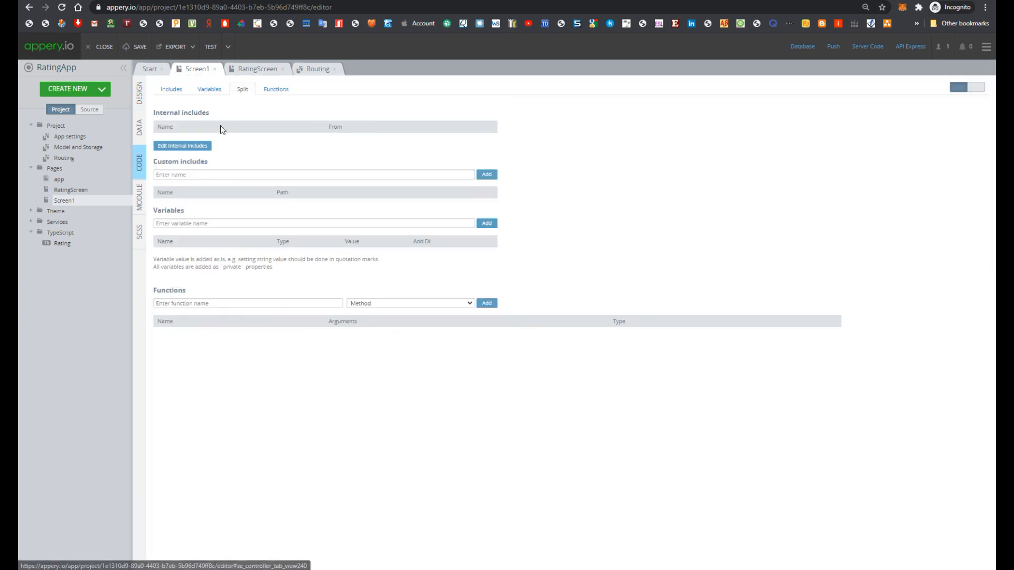
left_click(211, 89)
left_click(198, 114)
type("rating")
left_click(488, 116)
left_click(312, 148)
left_click(301, 165)
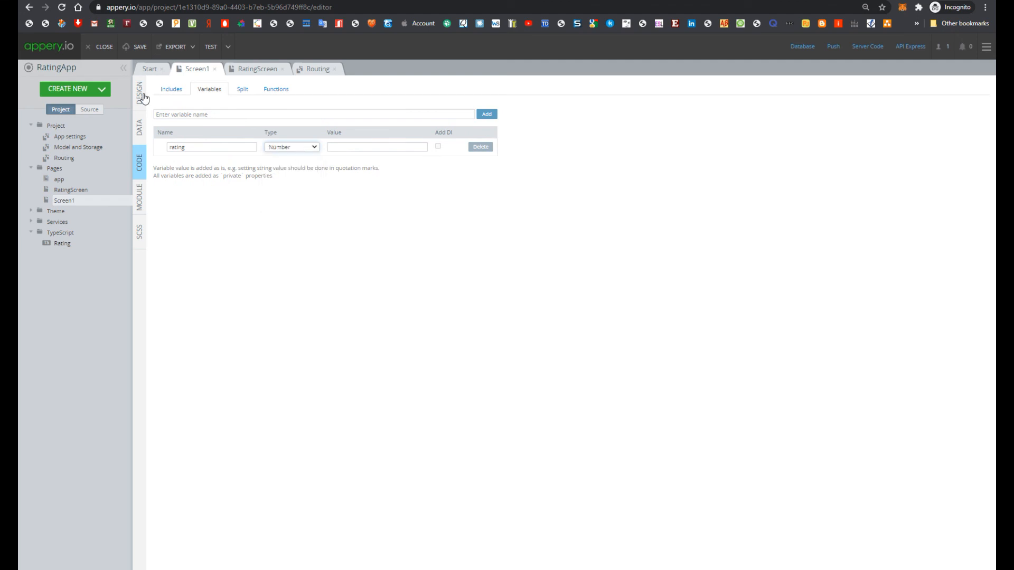
Make Screen1 the default route and save the app.
left_click(79, 157)
left_click(479, 132)
left_click(138, 46)
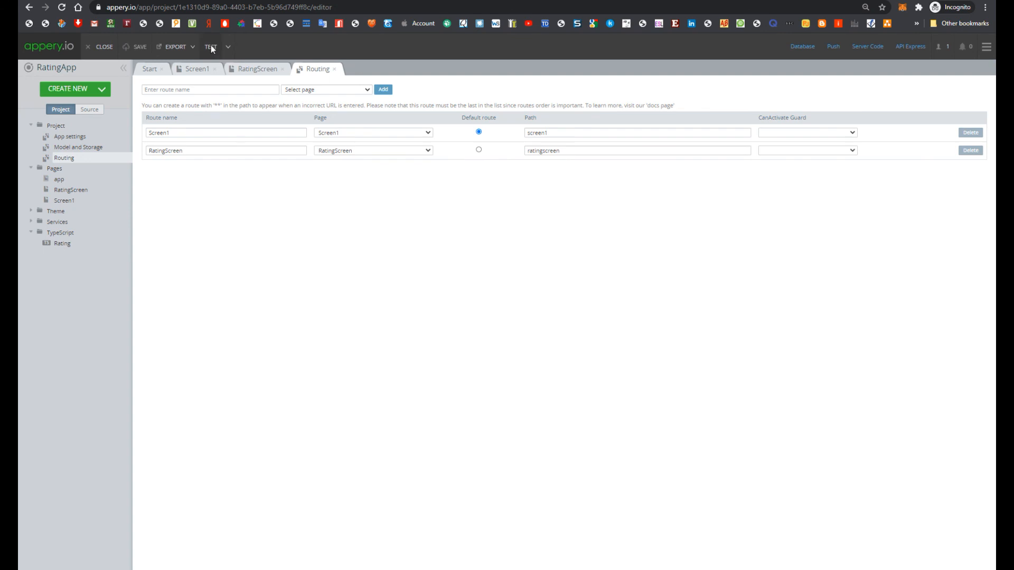
Test Screen1 in the app preview by giving a rating of three circles.
left_click(214, 47)
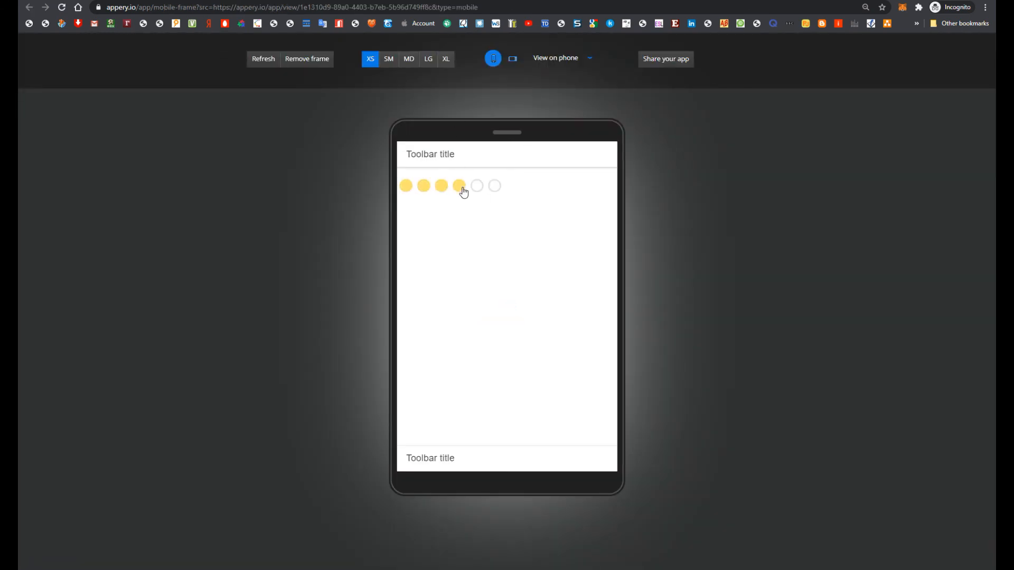
left_click(442, 185)
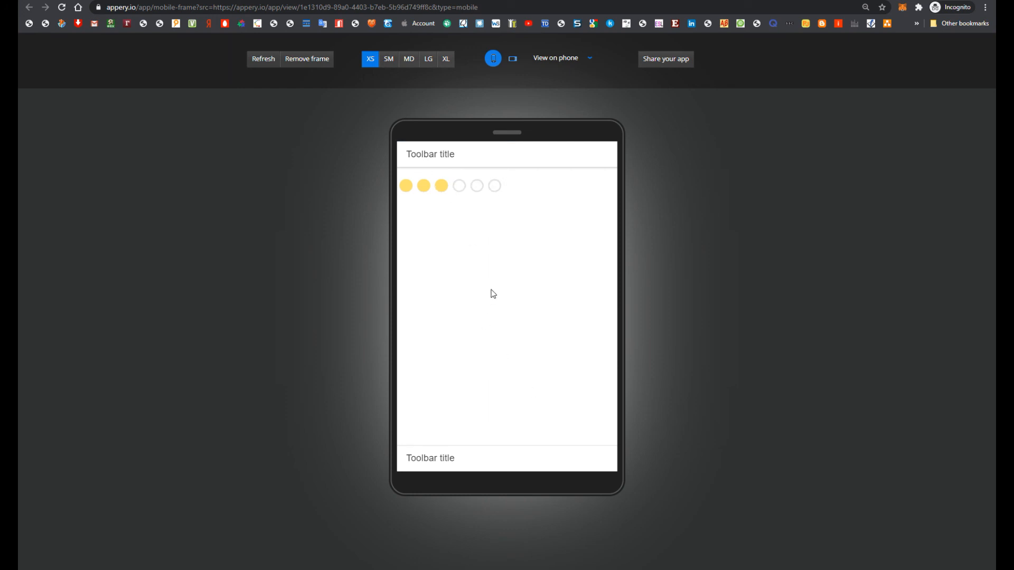